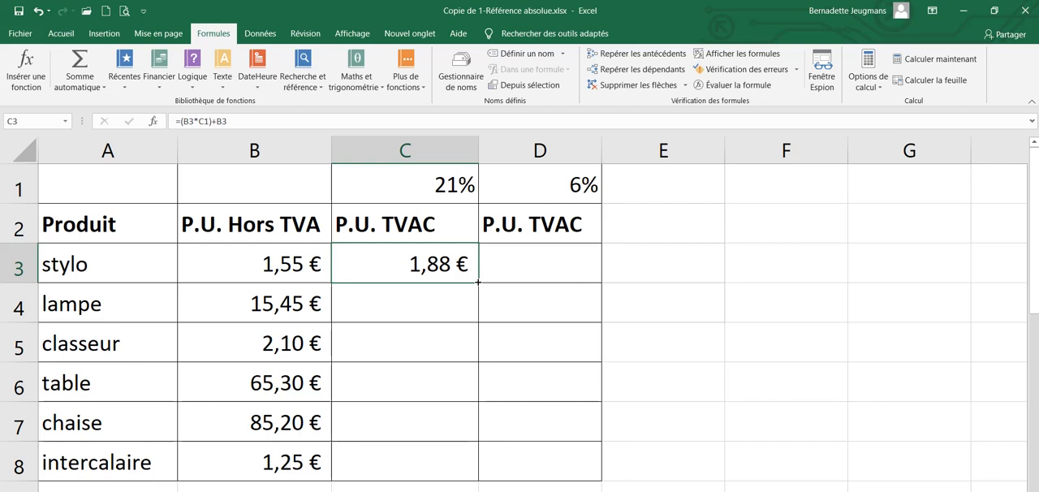
Fill the formula in C3 down the P.U. TVAC column through C8
{"action": "double_click", "coordinate": [478, 282]}
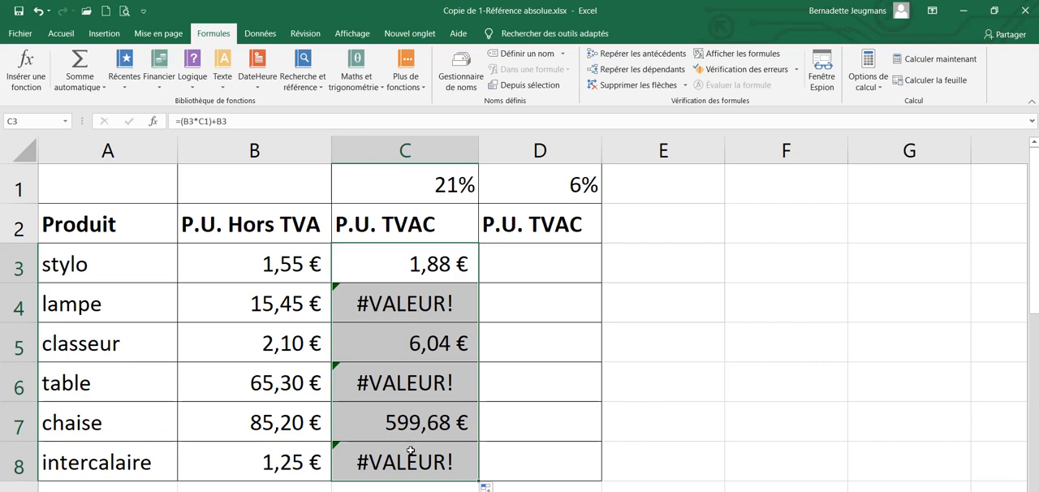
Insert a column before column D and copy the P.U. TVAC header from C2 into D2
{"action": "right_click", "coordinate": [565, 153]}
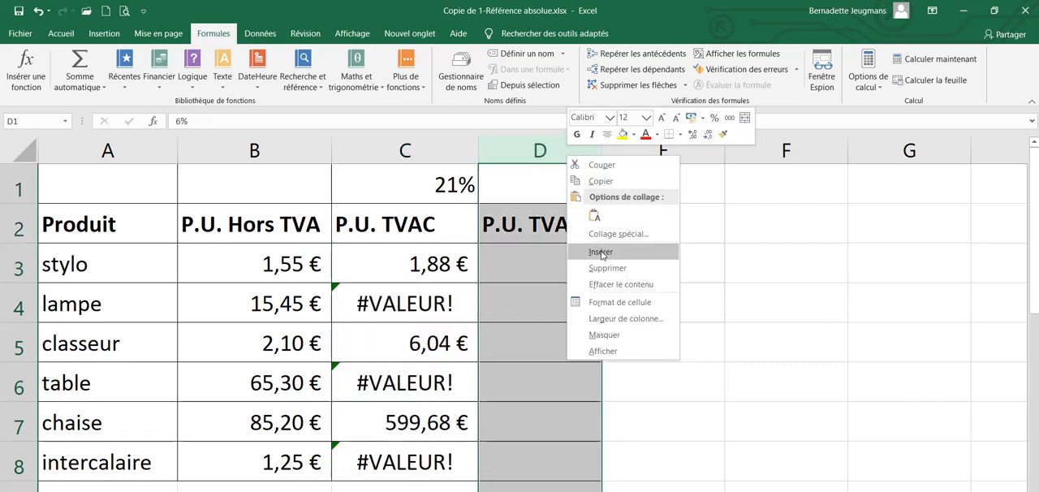
{"action": "left_click", "coordinate": [600, 252]}
{"action": "left_click", "coordinate": [453, 232]}
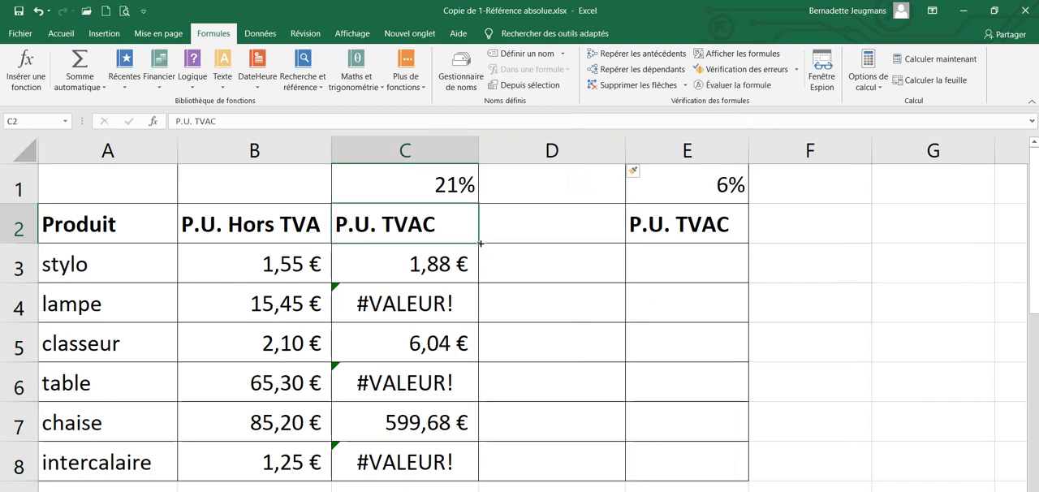
{"action": "left_click_drag", "start_coordinate": [488, 243], "coordinate": [579, 230]}
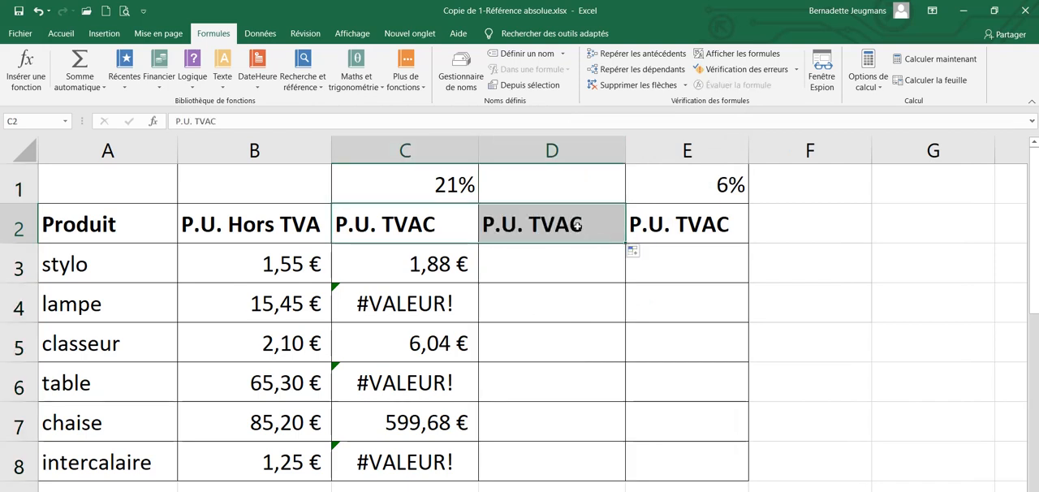
Enter the formula =(B3*C1)+B3 in D3 for the stylo row
{"action": "left_click", "coordinate": [558, 261]}
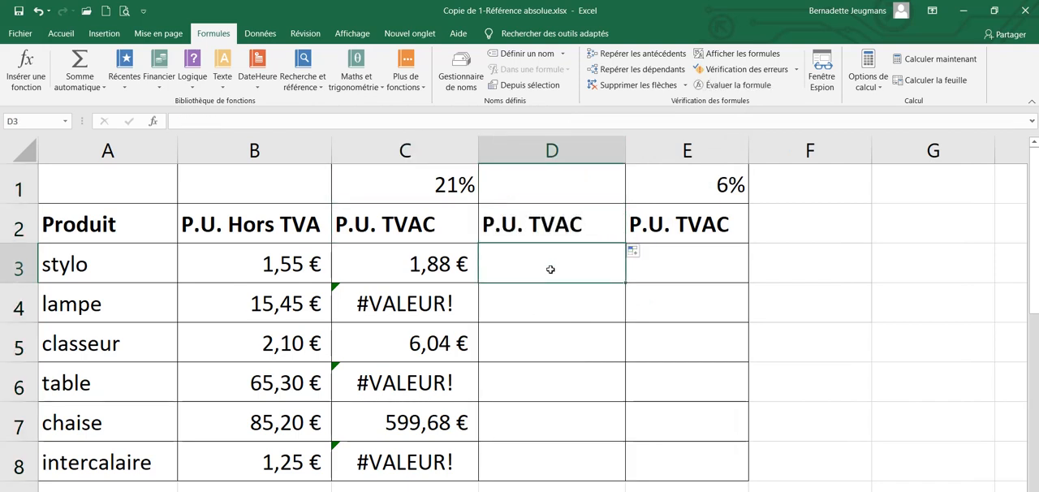
{"action": "type", "text": "="}
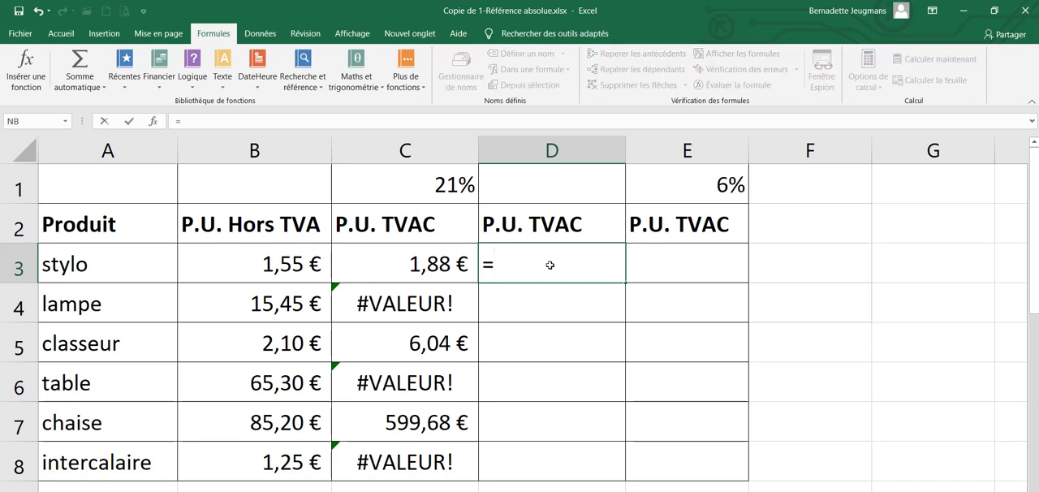
{"action": "type", "text": "("}
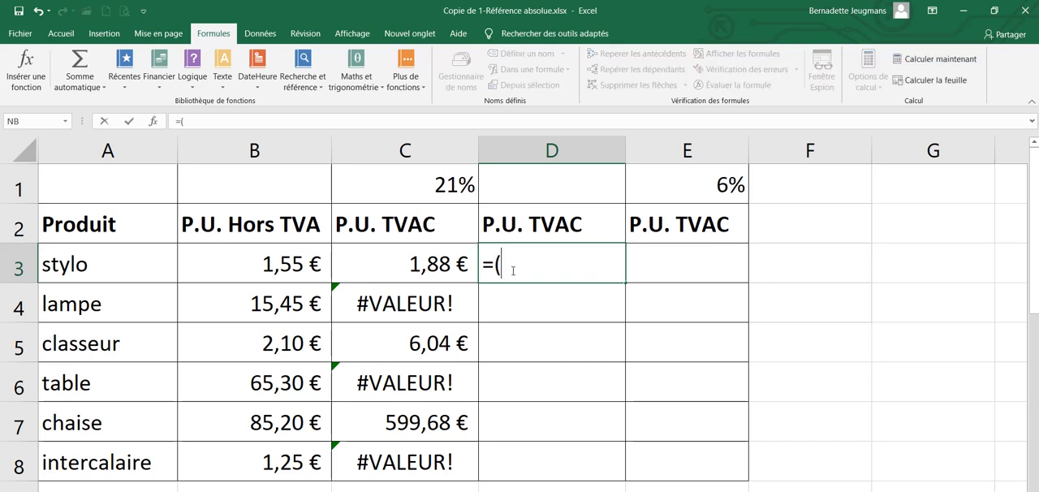
{"action": "left_click", "coordinate": [297, 265]}
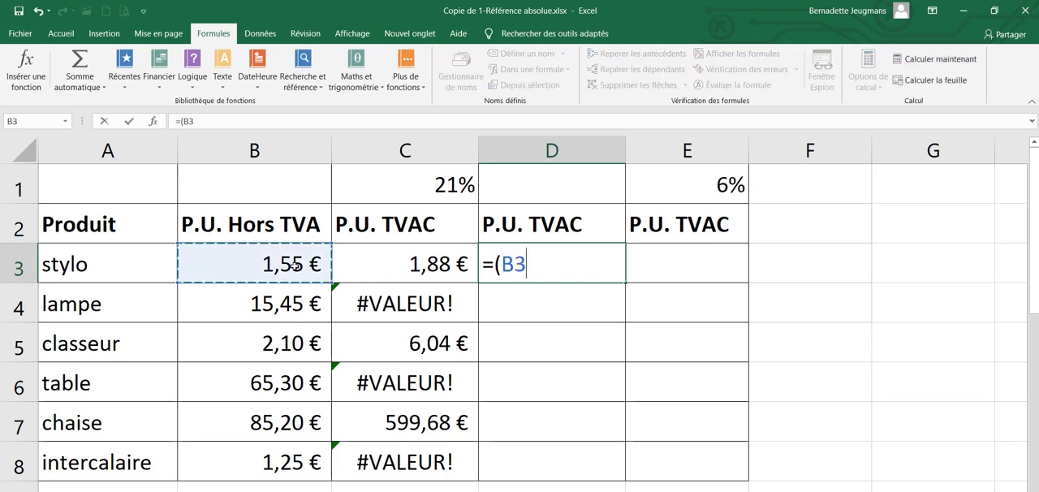
{"action": "type", "text": "*"}
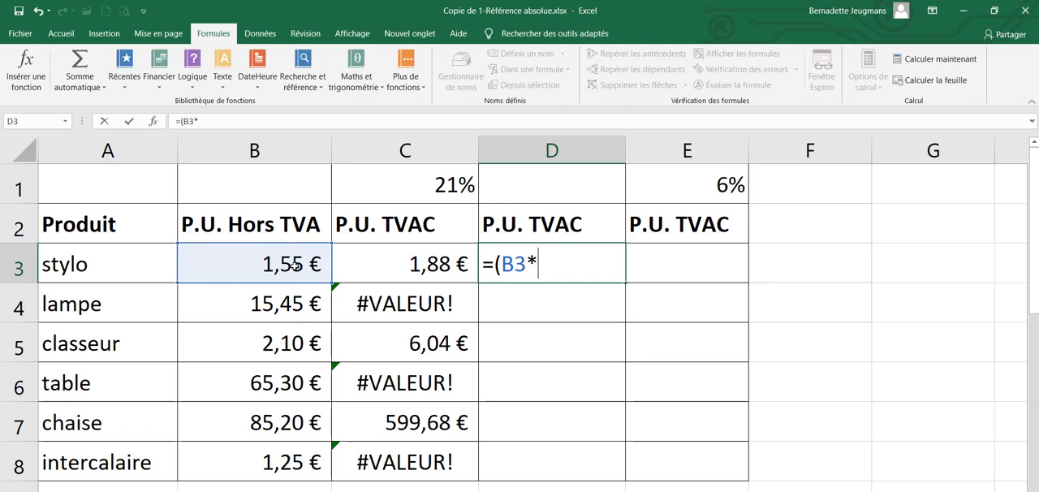
{"action": "left_click", "coordinate": [406, 187]}
{"action": "type", "text": ")"}
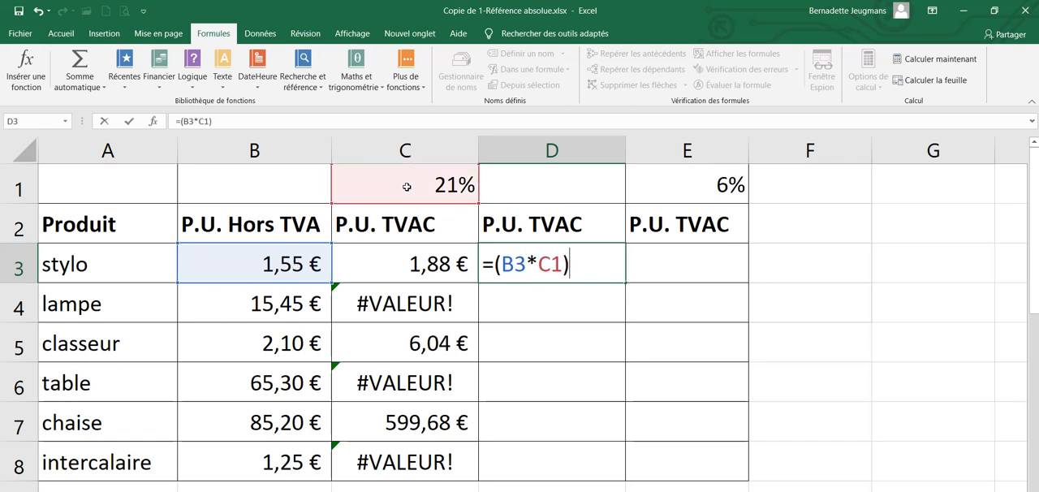
{"action": "type", "text": "+"}
{"action": "left_click", "coordinate": [276, 264]}
{"action": "key", "text": "Return"}
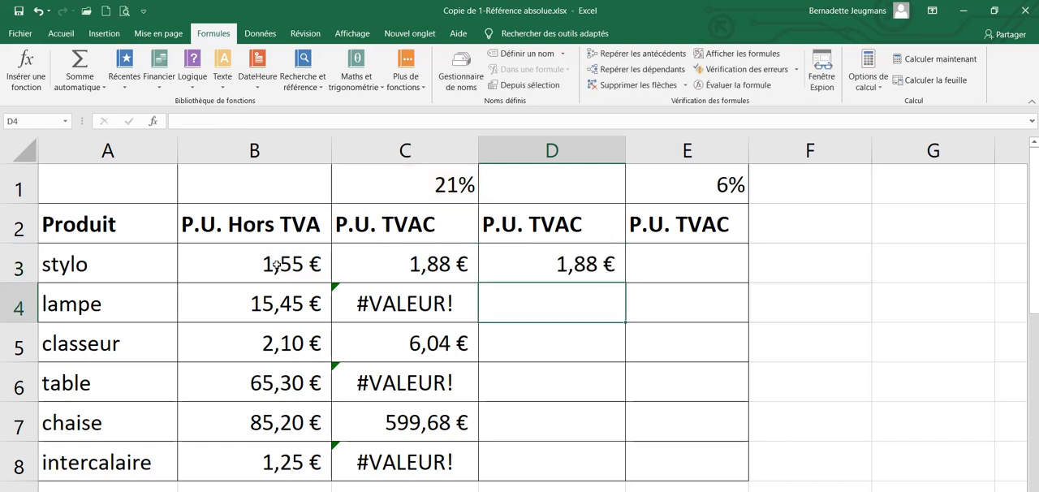
Enter the formula =(B4*C1)+B4 in D4 for the lampe row
{"action": "type", "text": "=("}
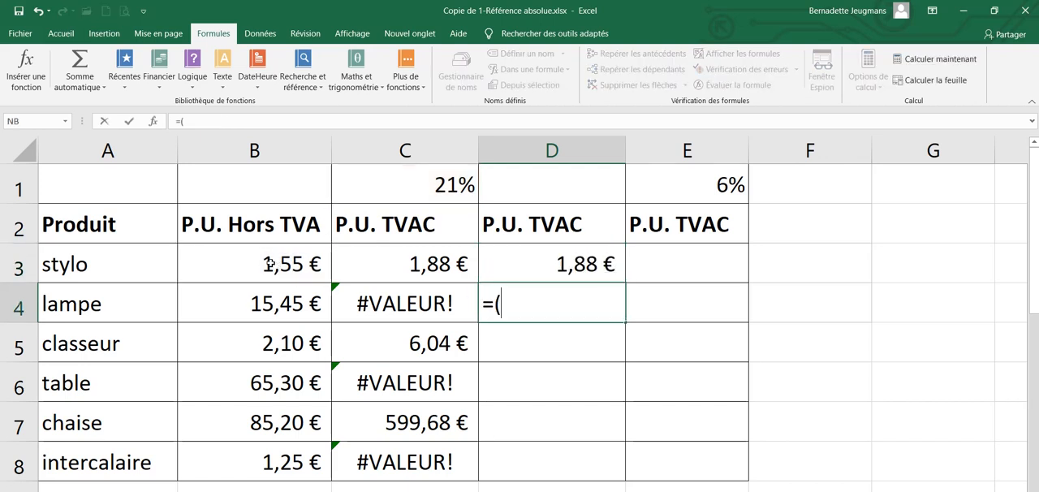
{"action": "left_click", "coordinate": [292, 305]}
{"action": "type", "text": "*"}
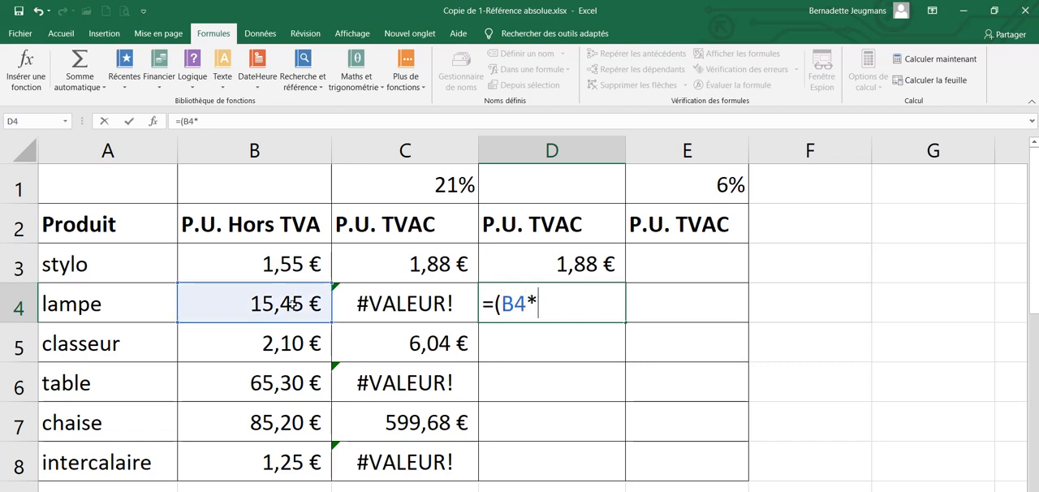
{"action": "left_click", "coordinate": [388, 188]}
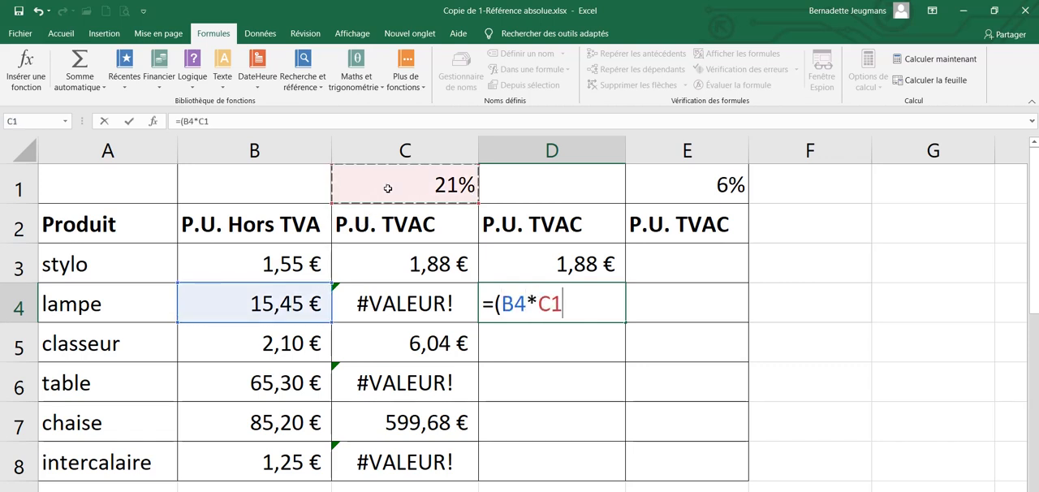
{"action": "type", "text": ")+"}
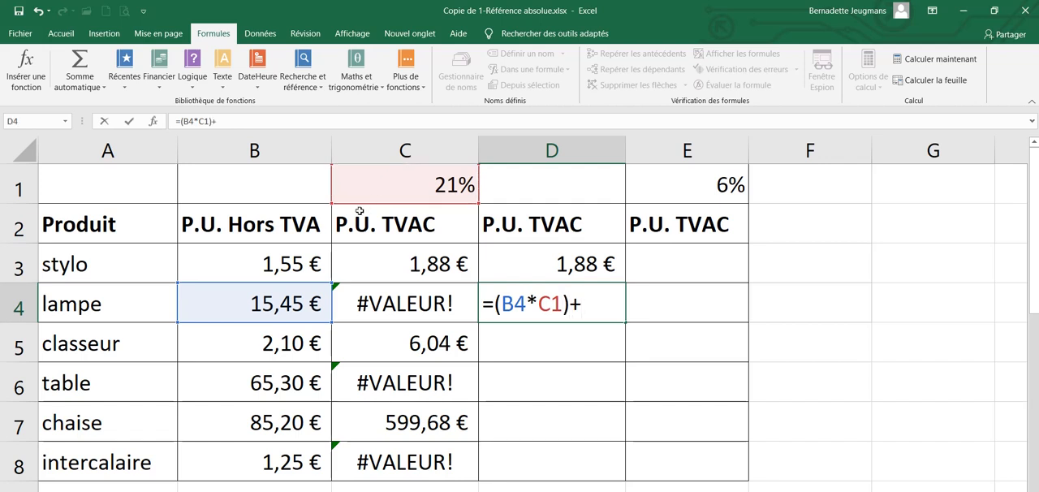
{"action": "left_click", "coordinate": [273, 299]}
{"action": "key", "text": "Return"}
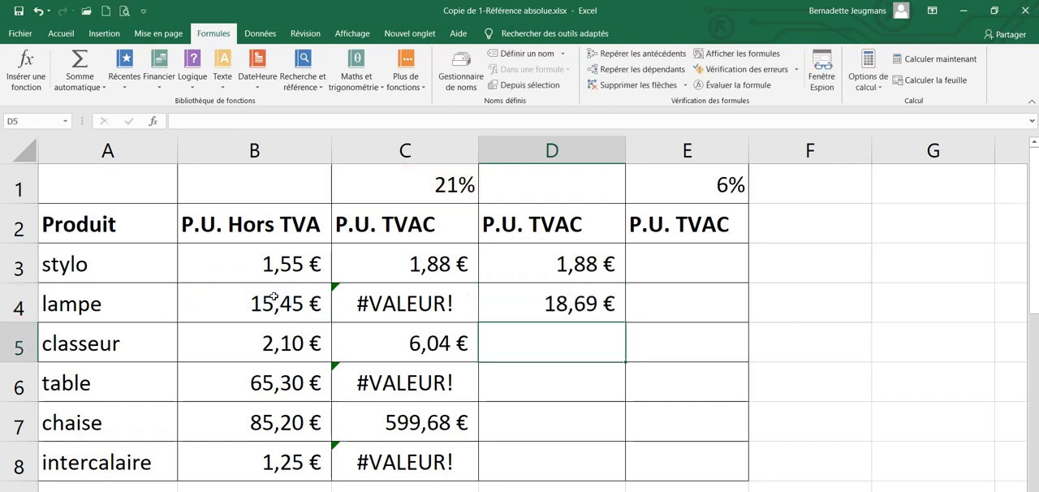
Enter the formula =(B5*C1)+B5 in D5 for the classeur row
{"action": "type", "text": "="}
{"action": "left_click", "coordinate": [284, 344]}
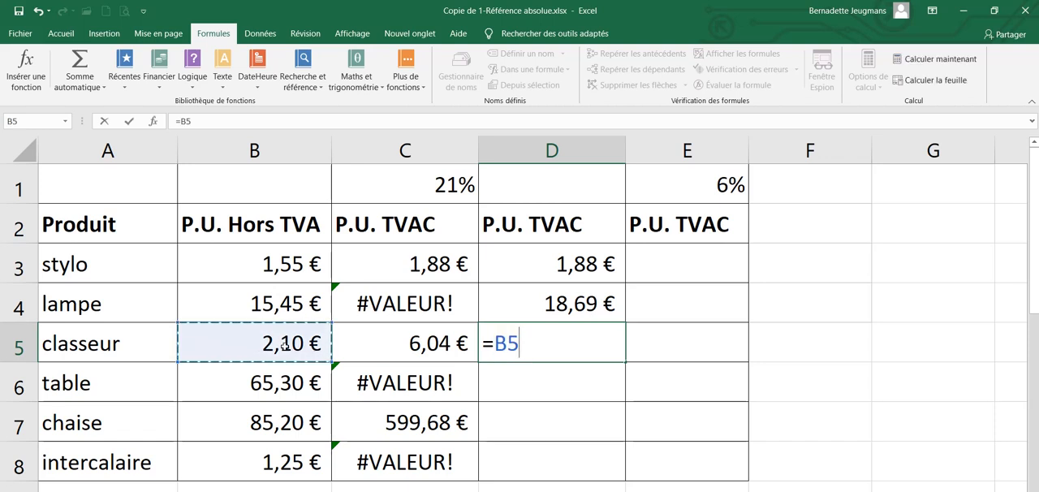
{"action": "left_click", "coordinate": [492, 344]}
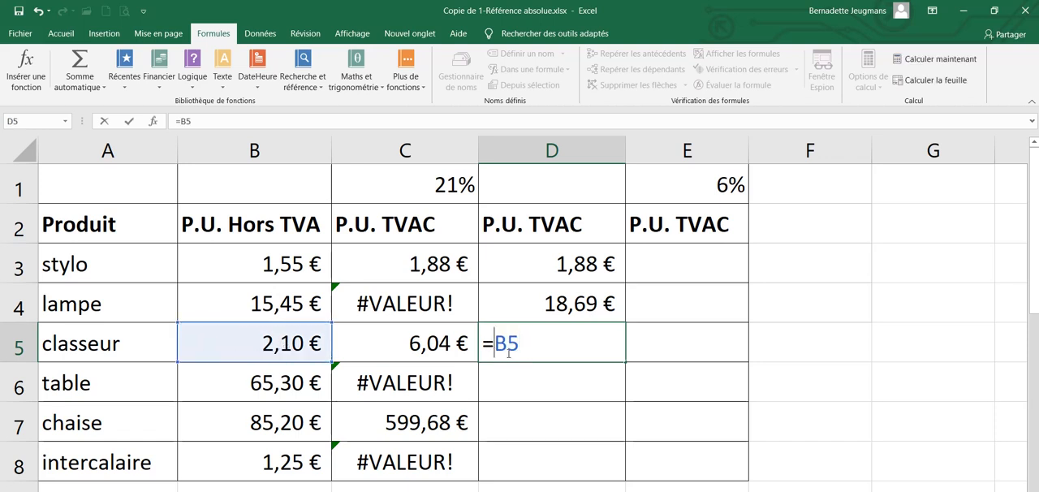
{"action": "type", "text": "("}
{"action": "left_click", "coordinate": [542, 342]}
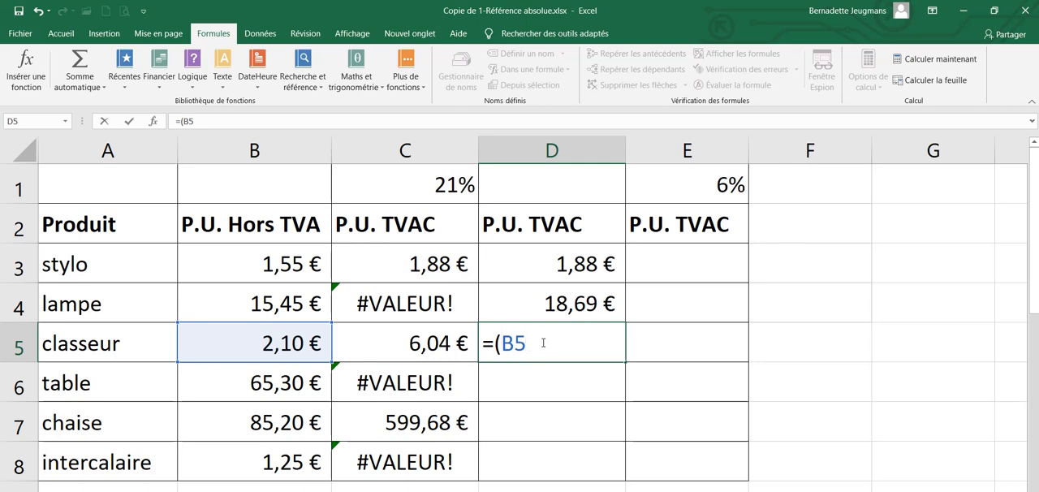
{"action": "type", "text": "*"}
{"action": "left_click", "coordinate": [446, 192]}
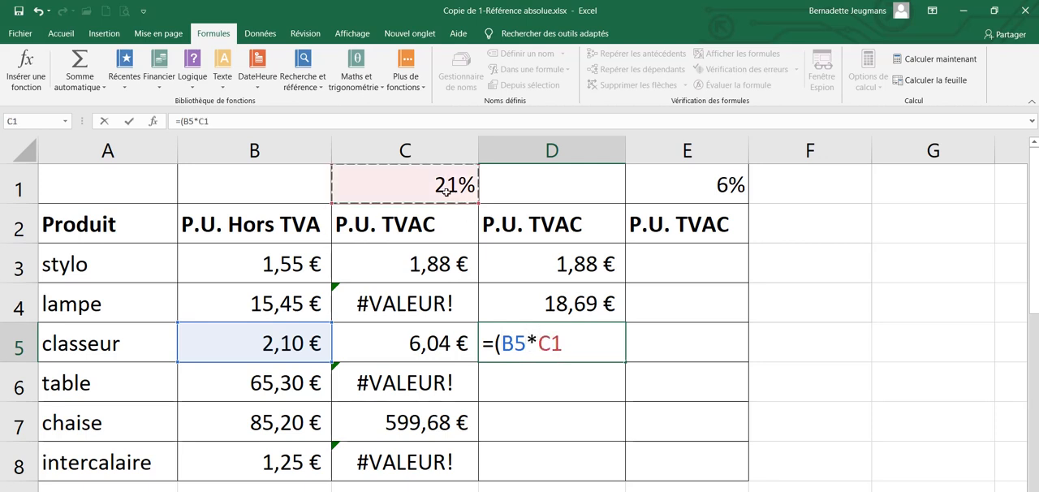
{"action": "type", "text": ")"}
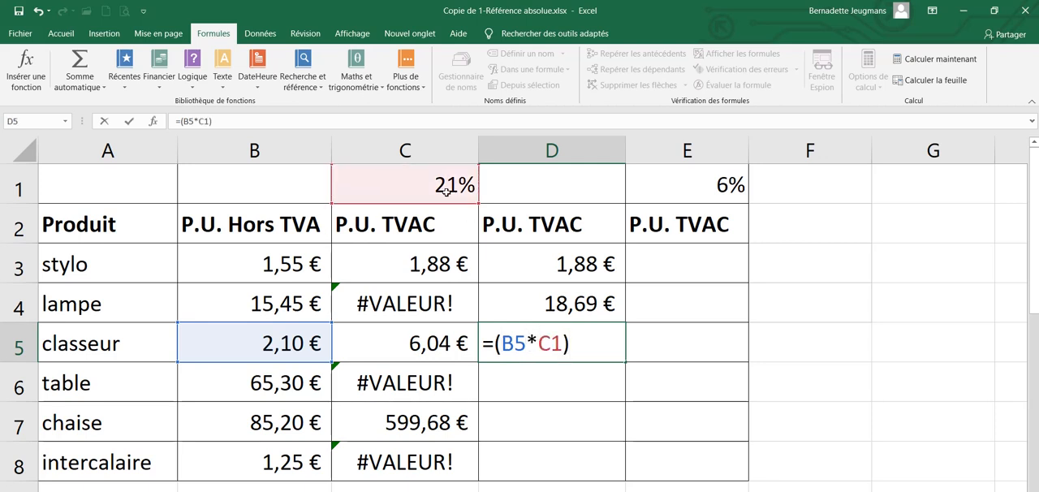
{"action": "type", "text": "+"}
{"action": "left_click", "coordinate": [280, 343]}
{"action": "key", "text": "Return"}
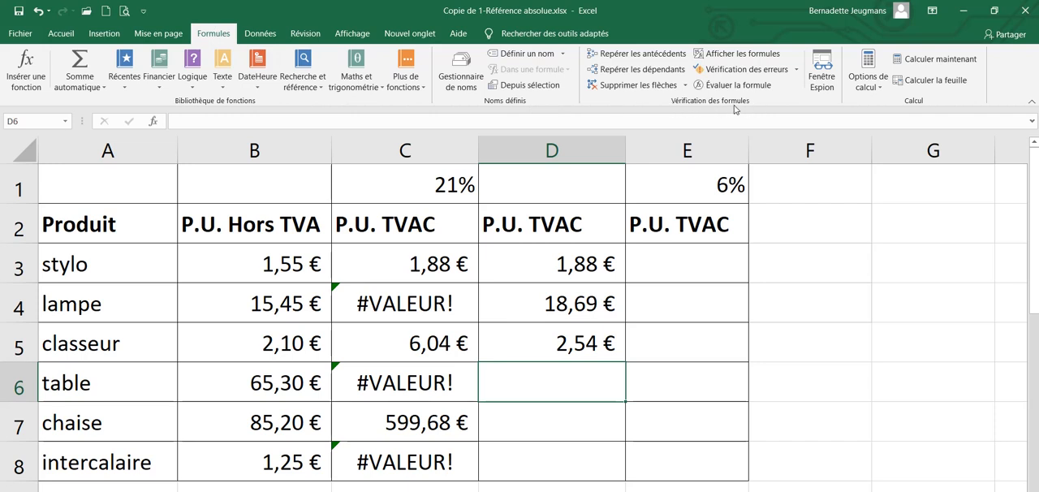
Show the formulas instead of the results in the sheet and compare columns C and D
{"action": "left_click", "coordinate": [740, 57]}
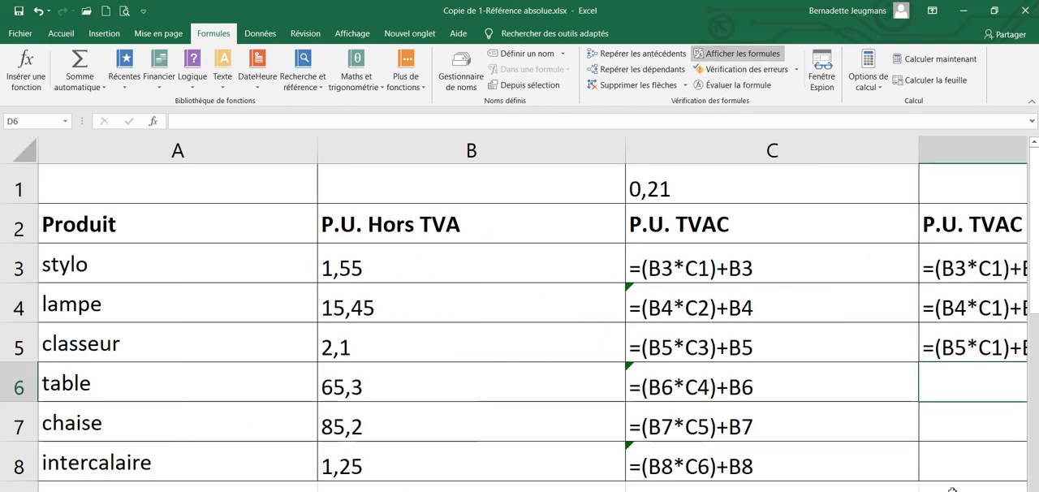
{"action": "scroll", "coordinate": [533, 308], "scroll_direction": "right", "scroll_amount": 1}
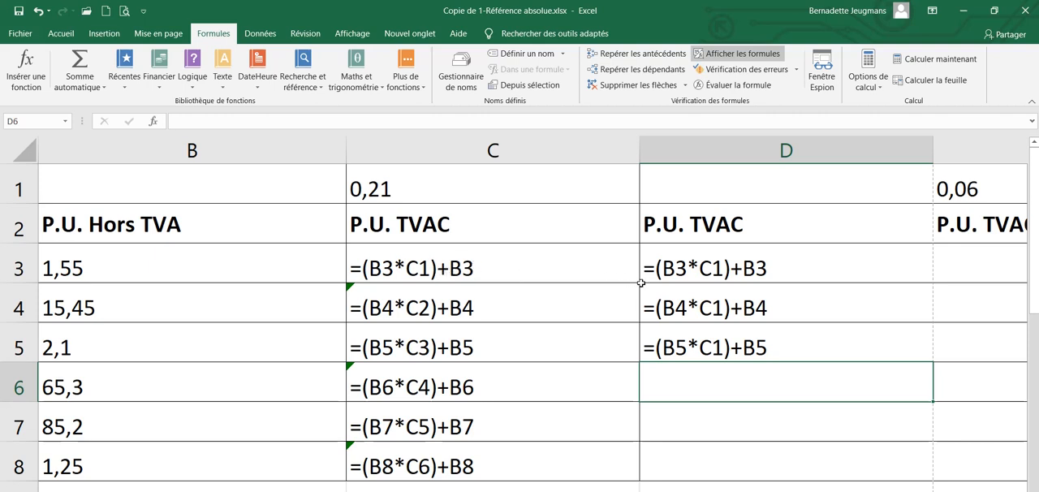
Highlight C3:C8 with an orange fill and inspect the cell references used in C5 and C3
{"action": "left_click_drag", "start_coordinate": [494, 268], "coordinate": [495, 465]}
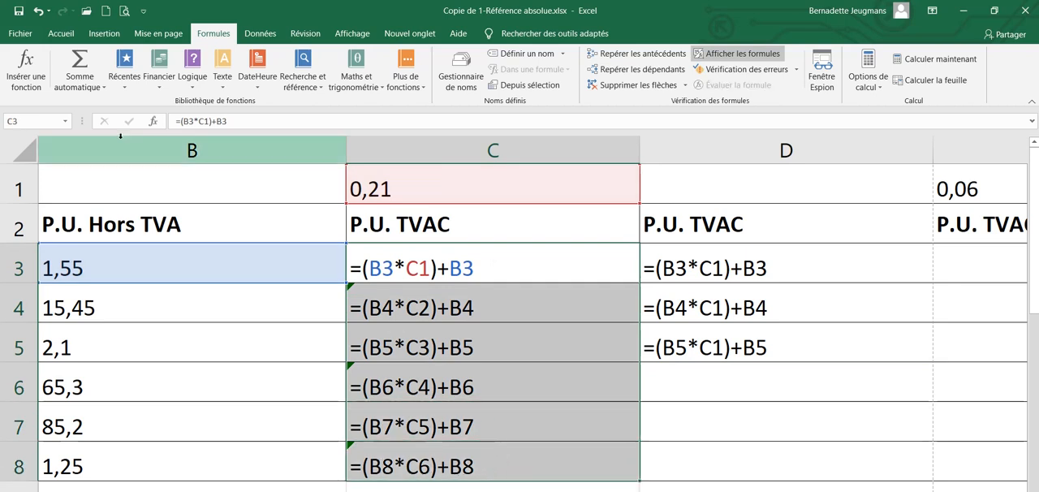
{"action": "left_click", "coordinate": [64, 32]}
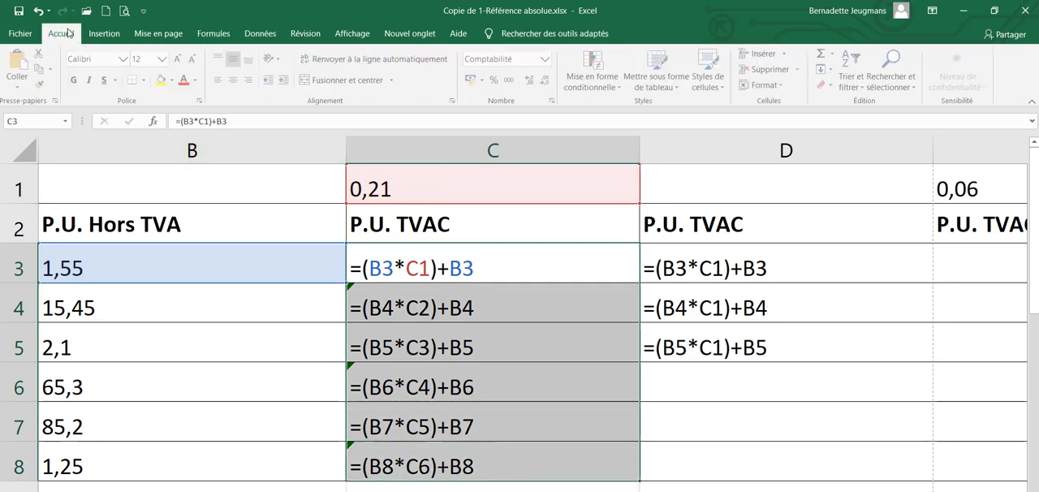
{"action": "left_click", "coordinate": [173, 81]}
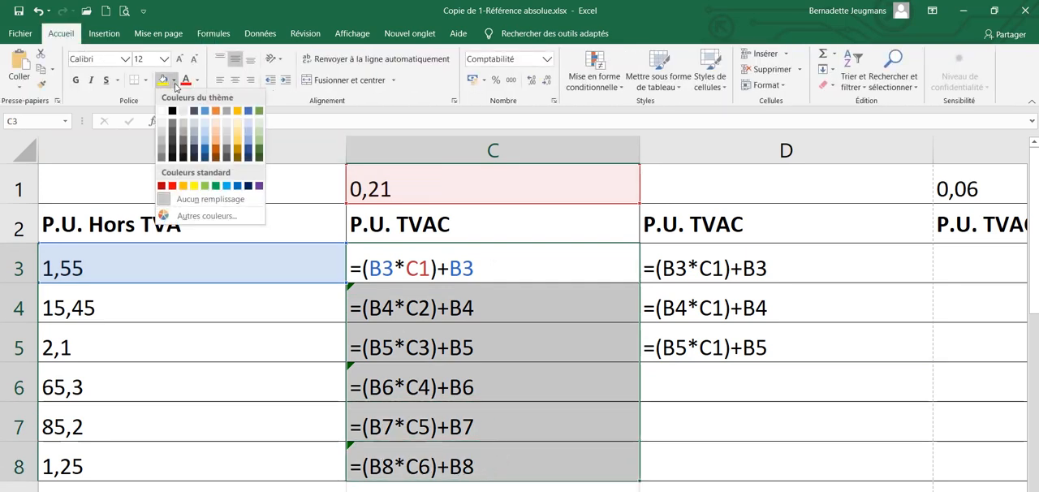
{"action": "left_click", "coordinate": [215, 113]}
{"action": "left_click", "coordinate": [514, 357]}
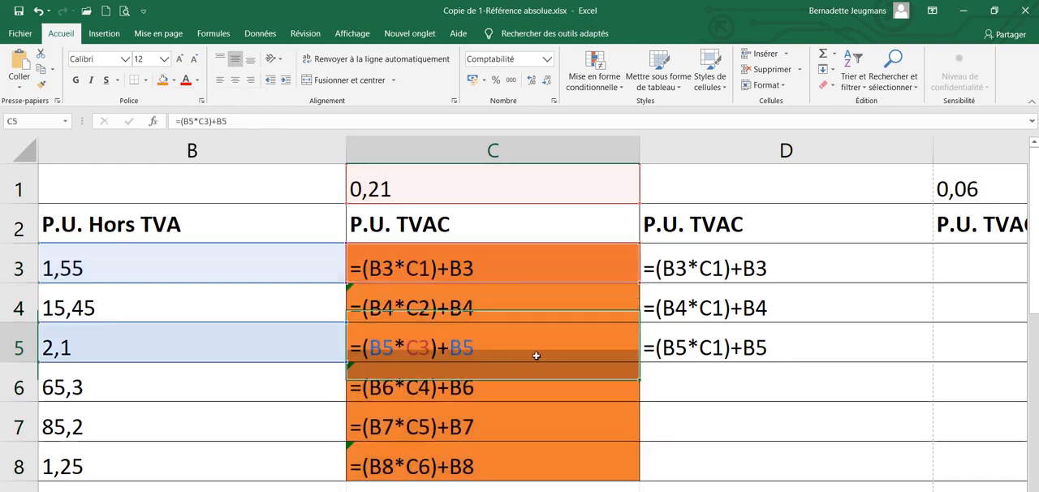
{"action": "left_click", "coordinate": [387, 267]}
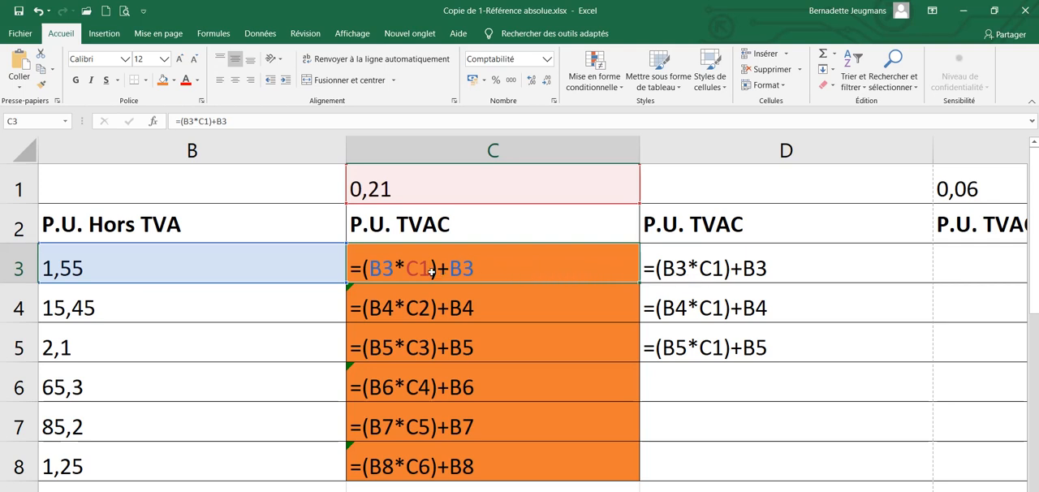
Clear the formulas from C4:C8 and remove the orange fill from C3:C8
{"action": "left_click_drag", "start_coordinate": [455, 307], "coordinate": [459, 465]}
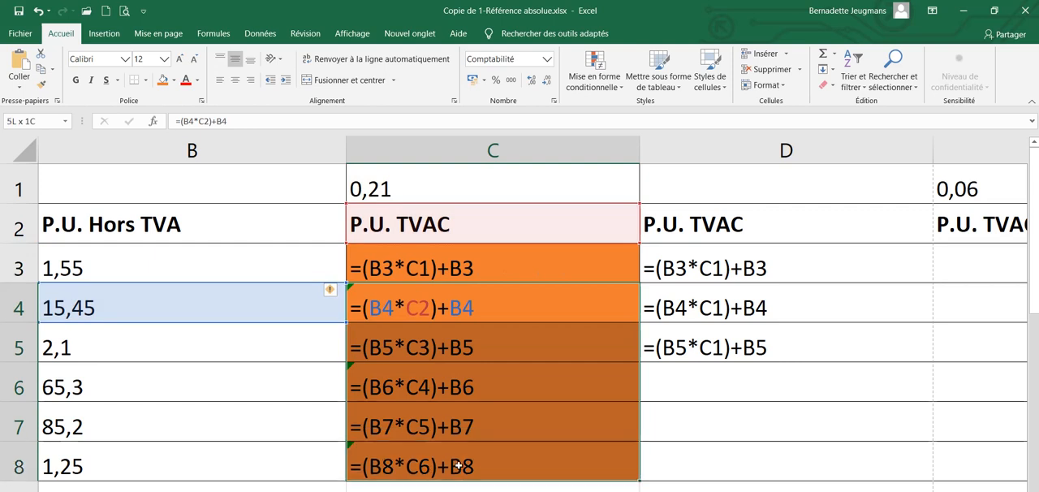
{"action": "key", "text": "Delete"}
{"action": "double_click", "coordinate": [498, 279]}
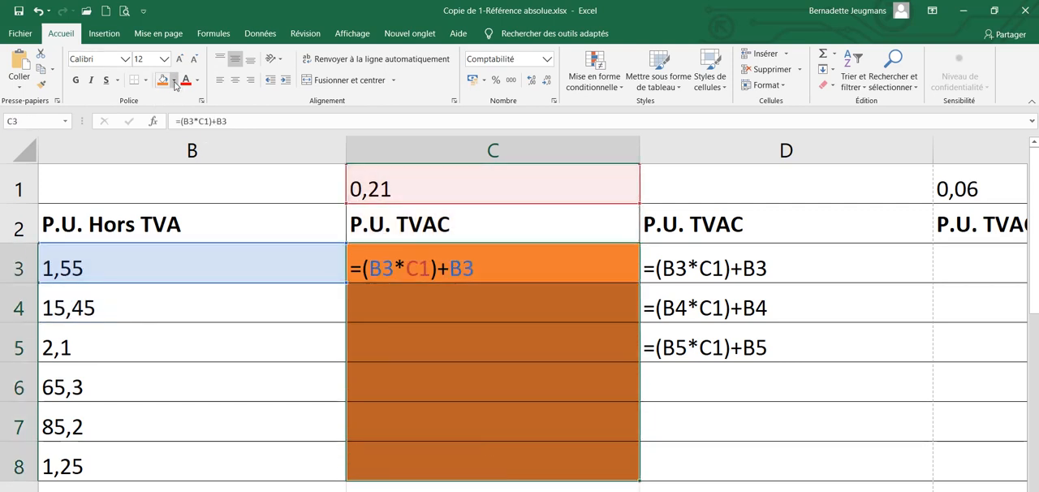
{"action": "left_click", "coordinate": [174, 80]}
{"action": "left_click", "coordinate": [194, 204]}
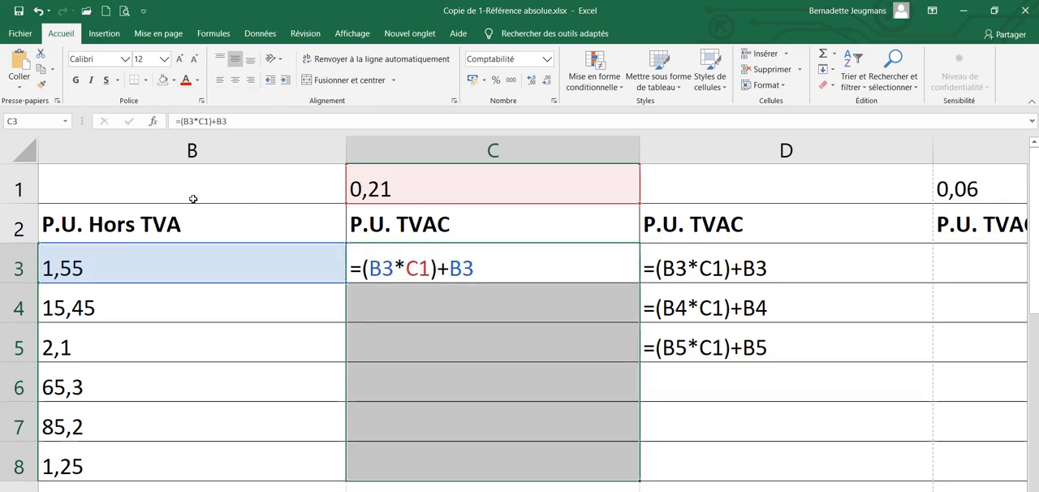
Make the C1 reference in C3 absolute, giving =(B3*$C$1)+B3, and fill the formula down through C8
{"action": "left_click", "coordinate": [419, 274]}
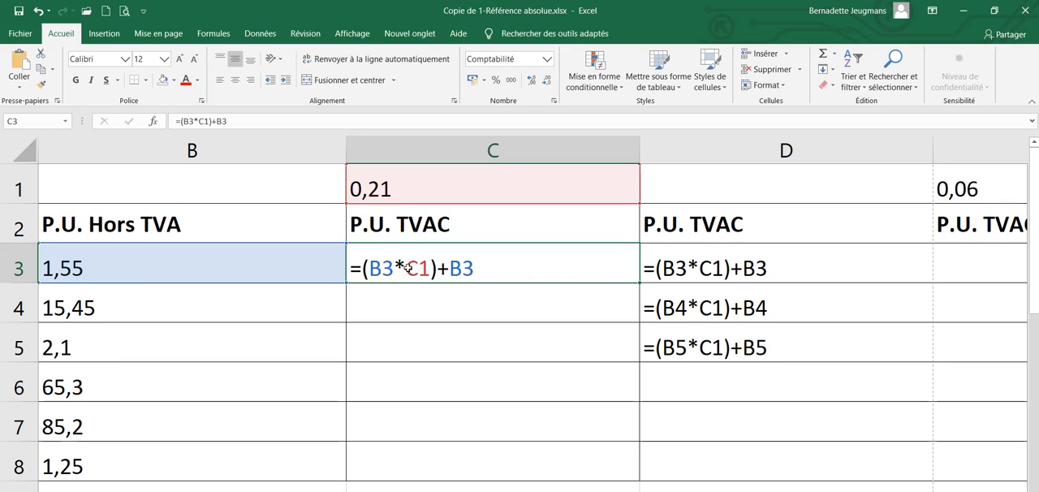
{"action": "double_click", "coordinate": [417, 267]}
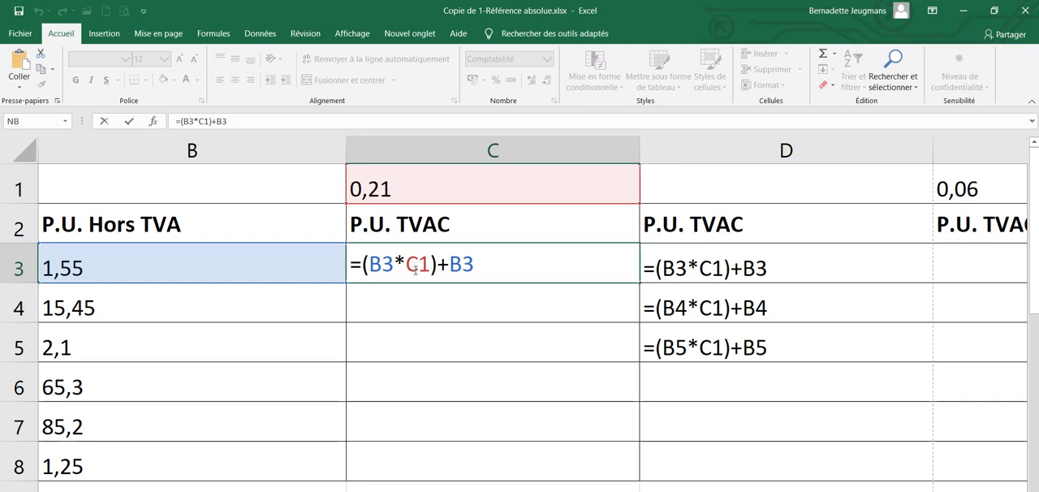
{"action": "key", "text": "F4"}
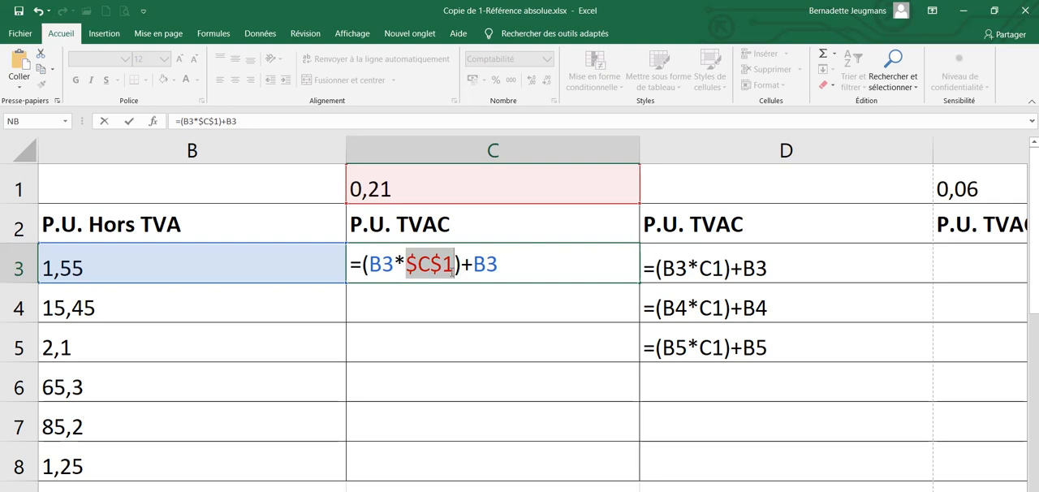
{"action": "key", "text": "ctrl+Return"}
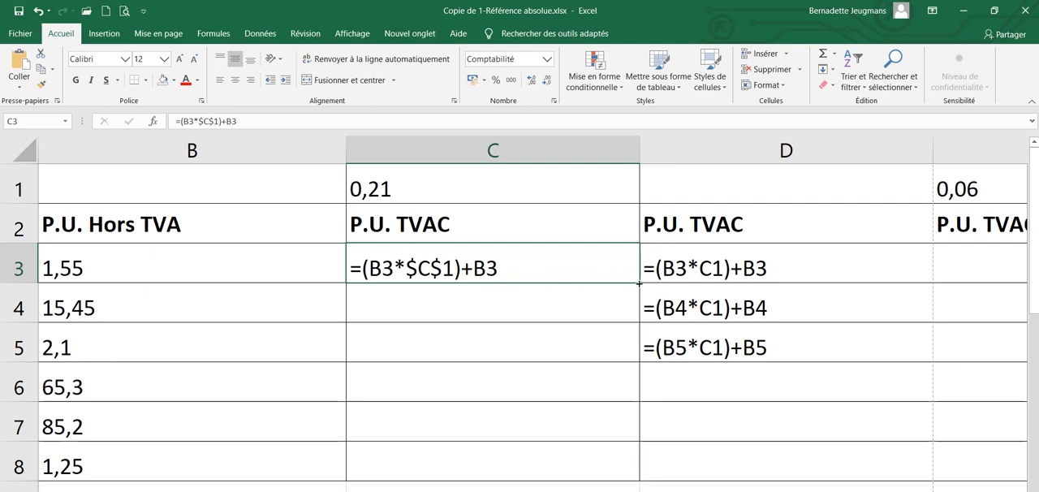
{"action": "left_click_drag", "start_coordinate": [639, 282], "coordinate": [638, 481]}
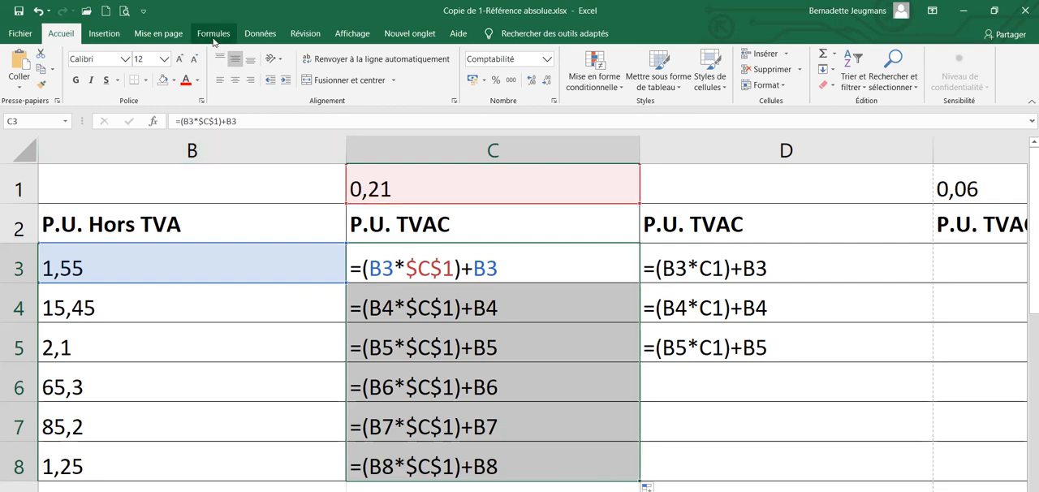
Switch the sheet back to displaying calculated results instead of formulas
{"action": "left_click", "coordinate": [214, 37]}
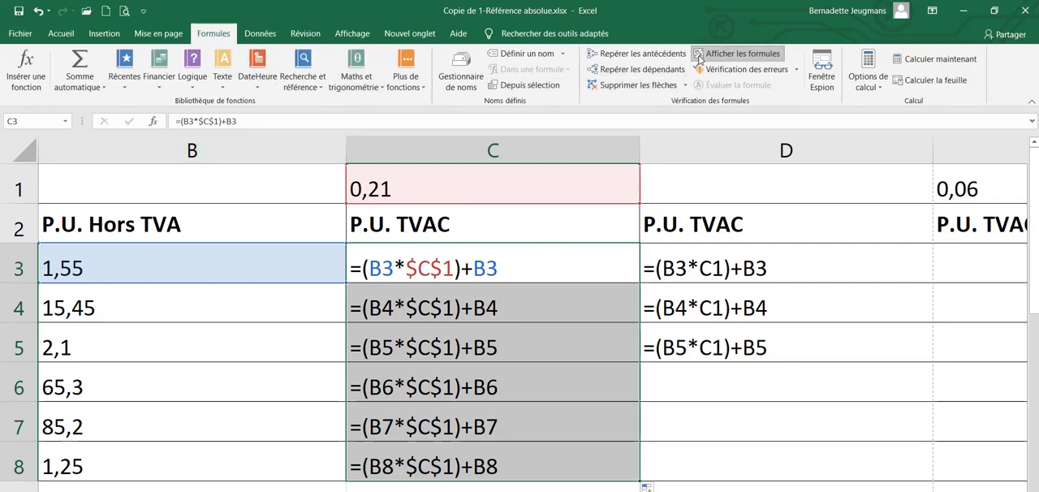
{"action": "left_click", "coordinate": [728, 55]}
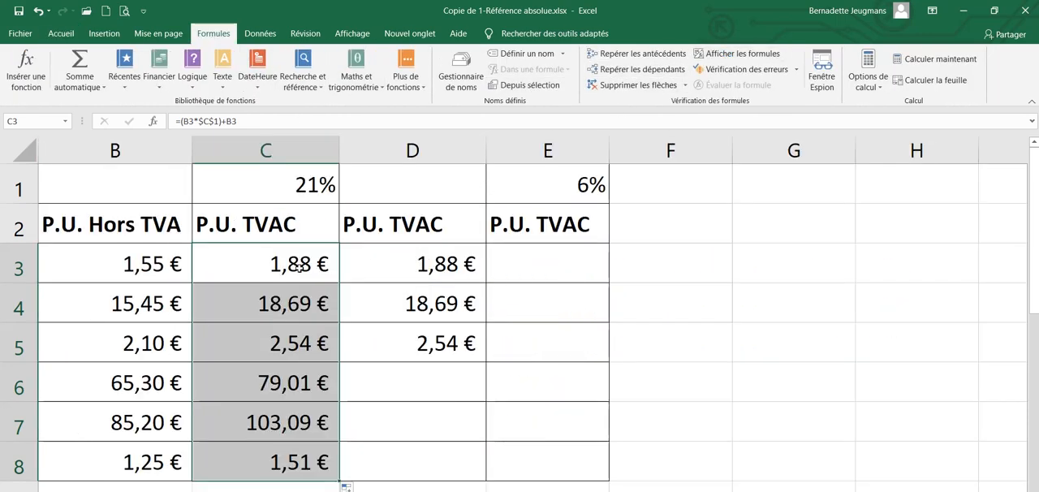